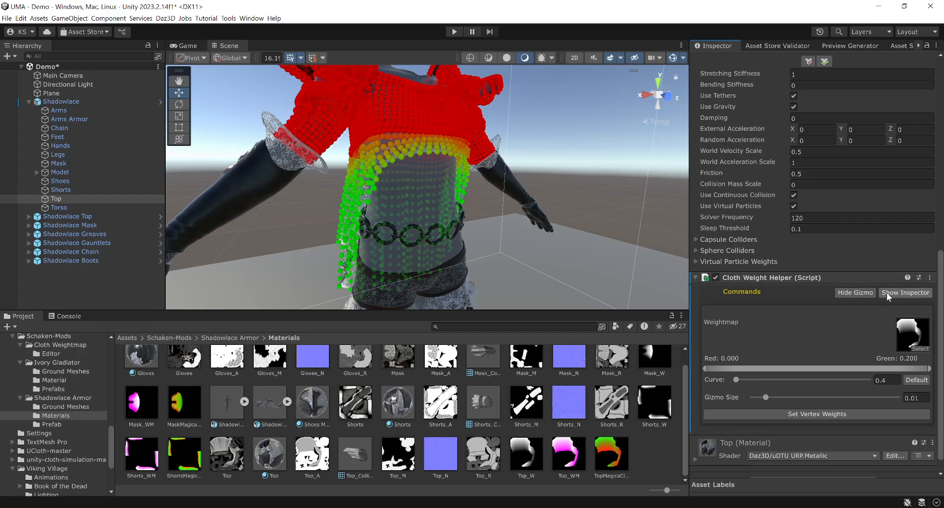
- Hide the cloth particle gizmo and delete the Cloth Weight Helper script from Top
{"action": "left_click", "coordinate": [854, 293]}
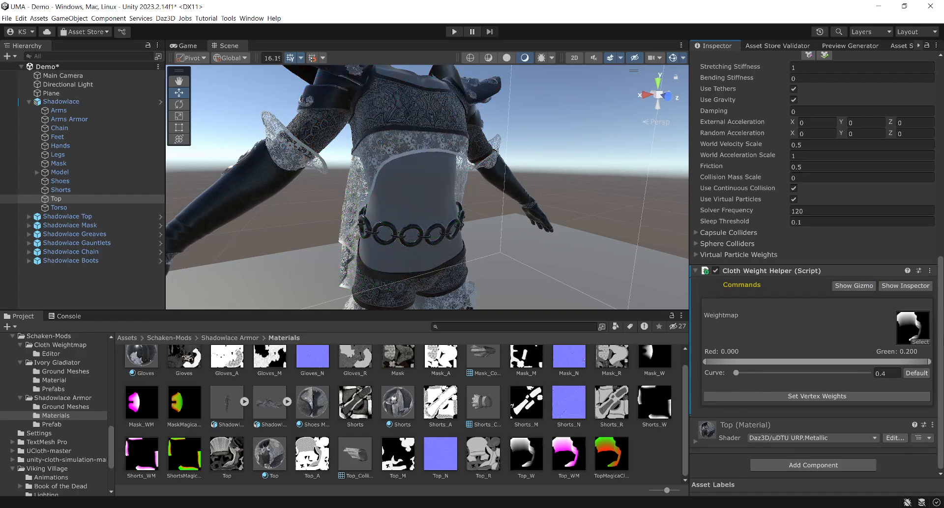
{"action": "left_click", "coordinate": [929, 271]}
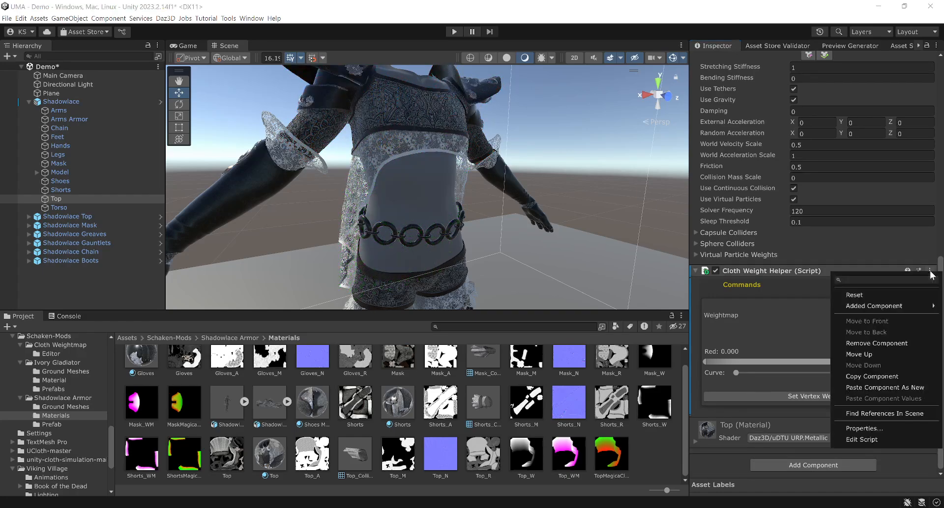
{"action": "left_click", "coordinate": [856, 344]}
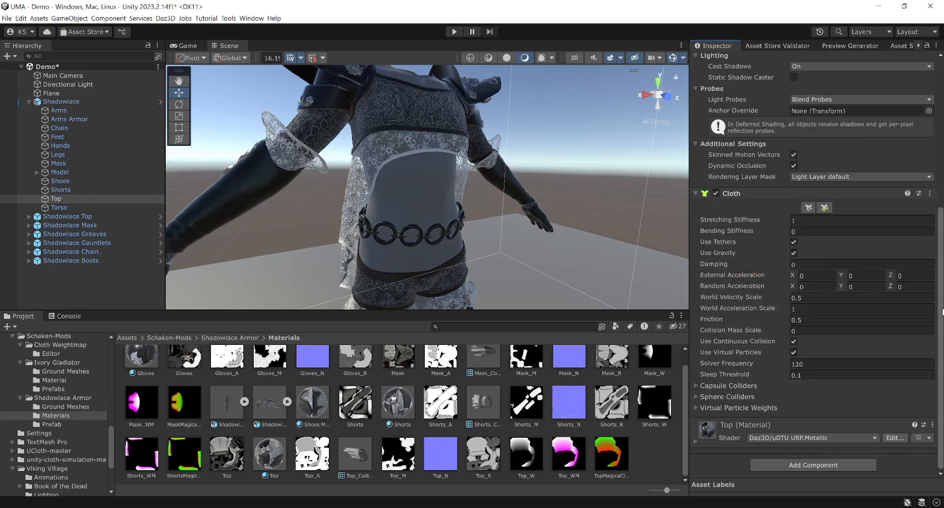
{"action": "scroll", "coordinate": [934, 305], "scroll_direction": "up", "scroll_amount": 3}
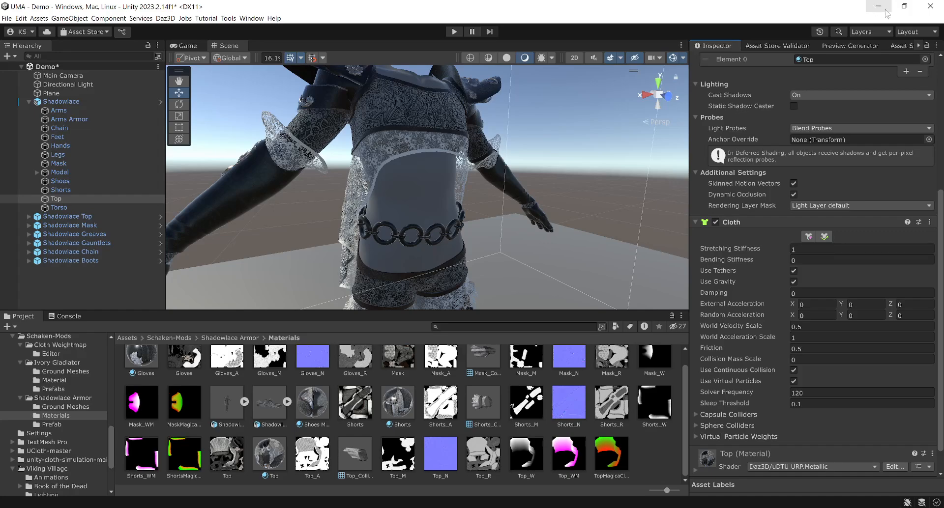
- Enter Top's cloth constraint editing and reset the Cloth component, clearing all Max Distance constraints
{"action": "left_click", "coordinate": [808, 237]}
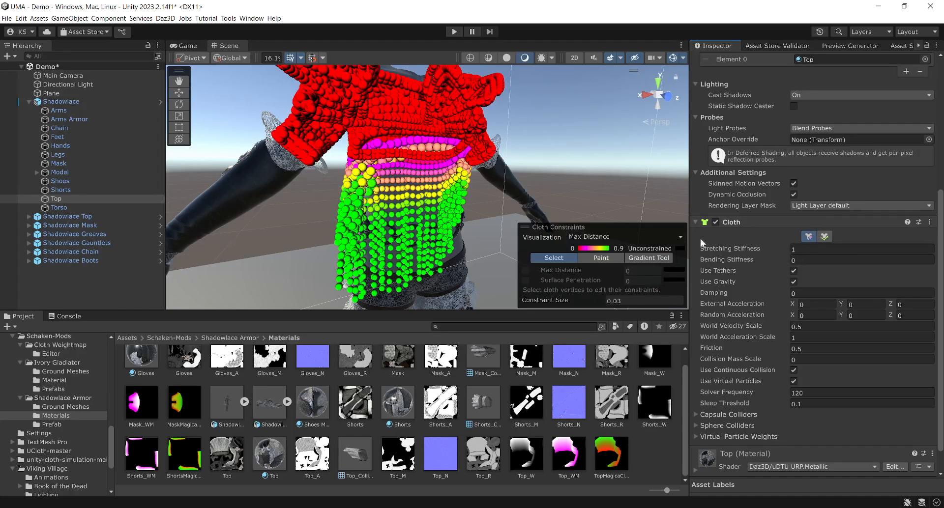
{"action": "left_click", "coordinate": [929, 222]}
{"action": "left_click", "coordinate": [813, 244]}
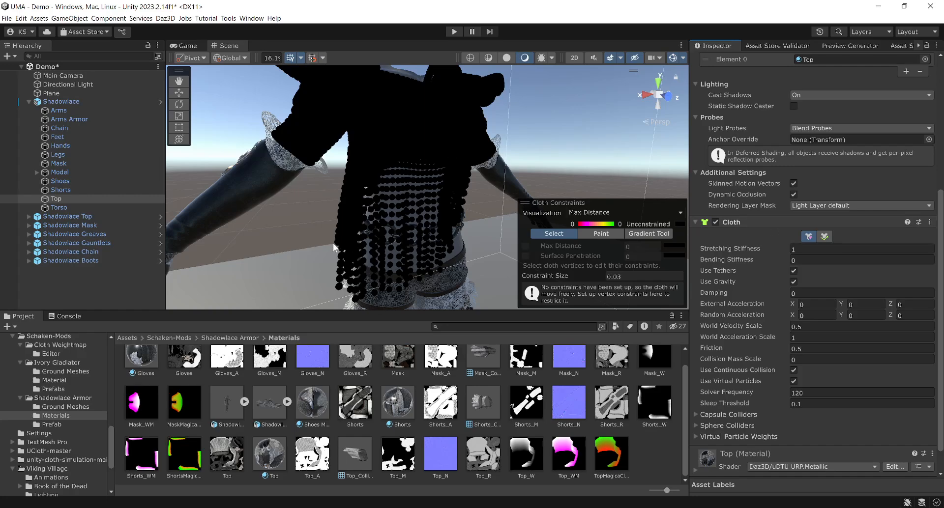
- Pin a box-selected band of 211 front vertices with Max Distance 0
{"action": "left_click_drag", "start_coordinate": [282, 261], "coordinate": [382, 181]}
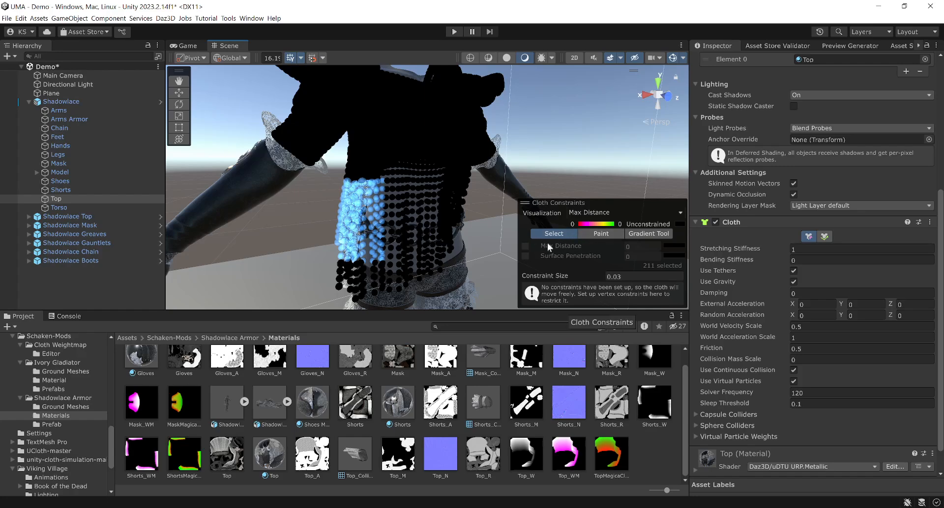
{"action": "left_click", "coordinate": [529, 246]}
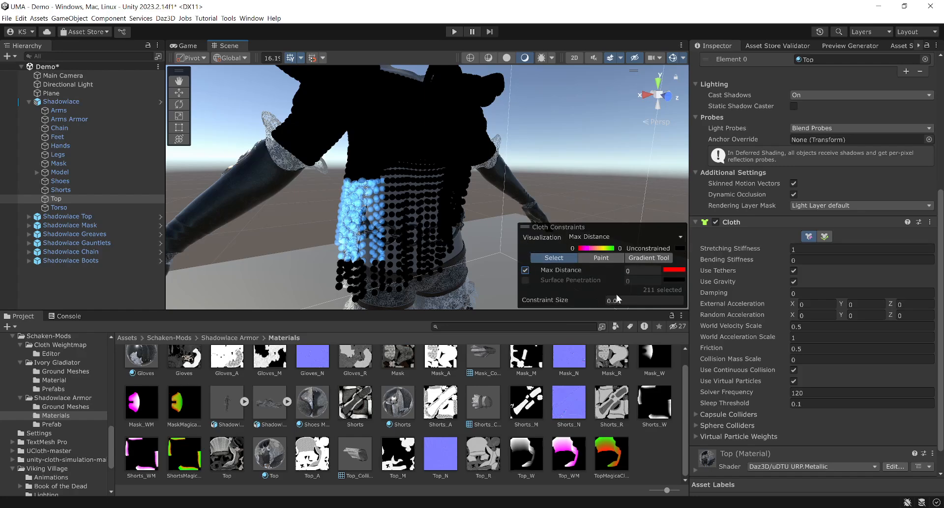
{"action": "left_click", "coordinate": [417, 179]}
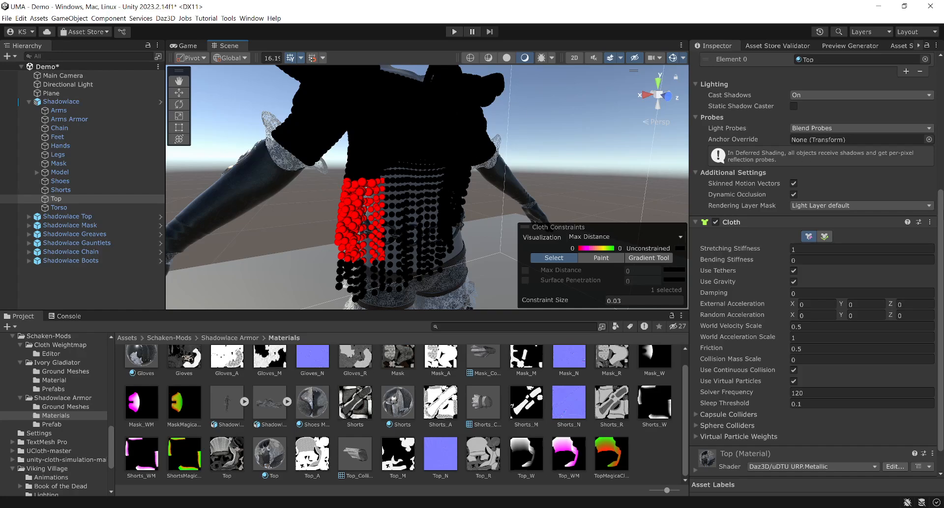
{"action": "scroll", "coordinate": [941, 225], "scroll_direction": "down", "scroll_amount": 2}
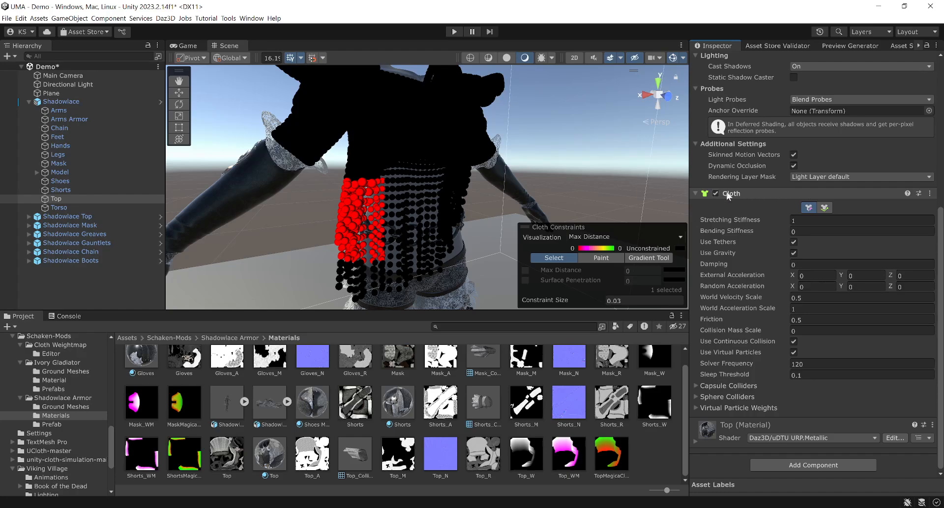
- Add a Weight Helper from the Cloth context menu, showing Green 0.200 and Curve 0.4
{"action": "right_click", "coordinate": [765, 191]}
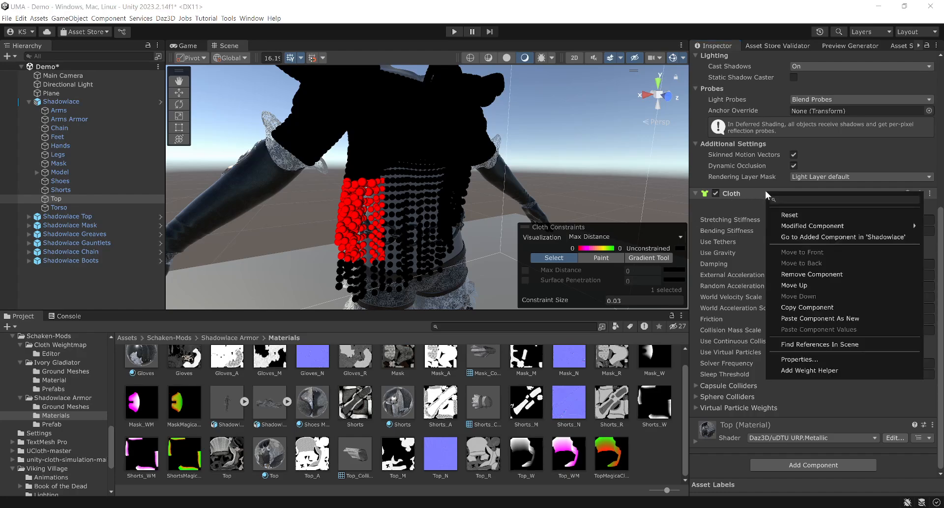
{"action": "left_click", "coordinate": [786, 371]}
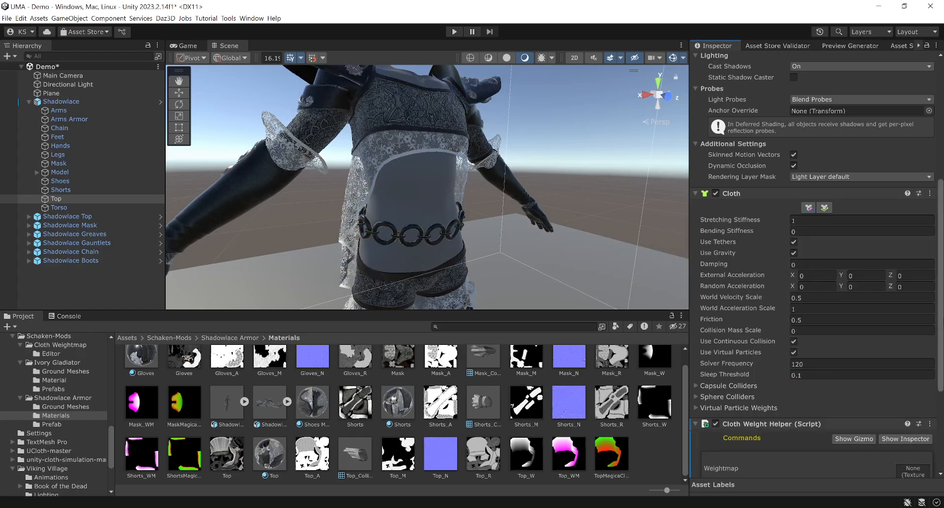
{"action": "scroll", "coordinate": [940, 310], "scroll_direction": "down", "scroll_amount": 5}
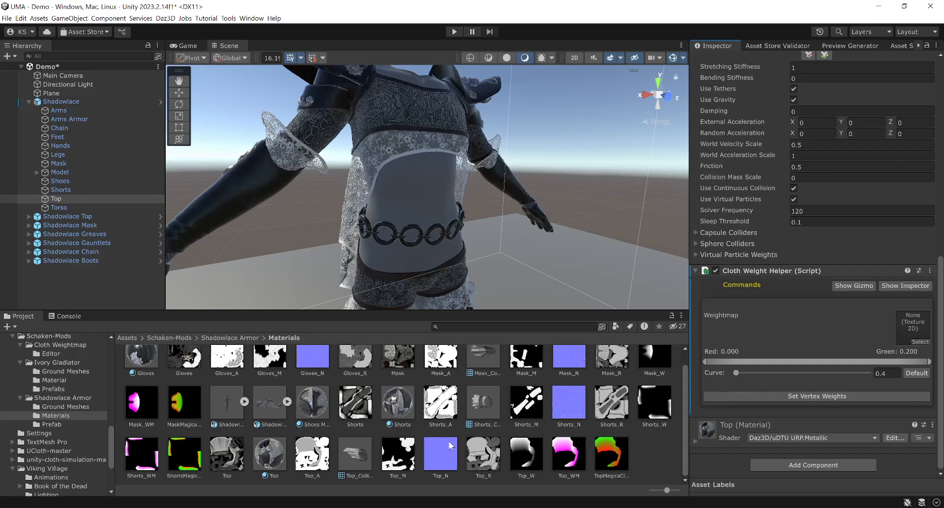
- Drop Top_W into the Weightmap slot and view its import settings with Read/Write enabled
{"action": "left_click", "coordinate": [525, 453]}
{"action": "left_click_drag", "start_coordinate": [524, 447], "coordinate": [910, 328]}
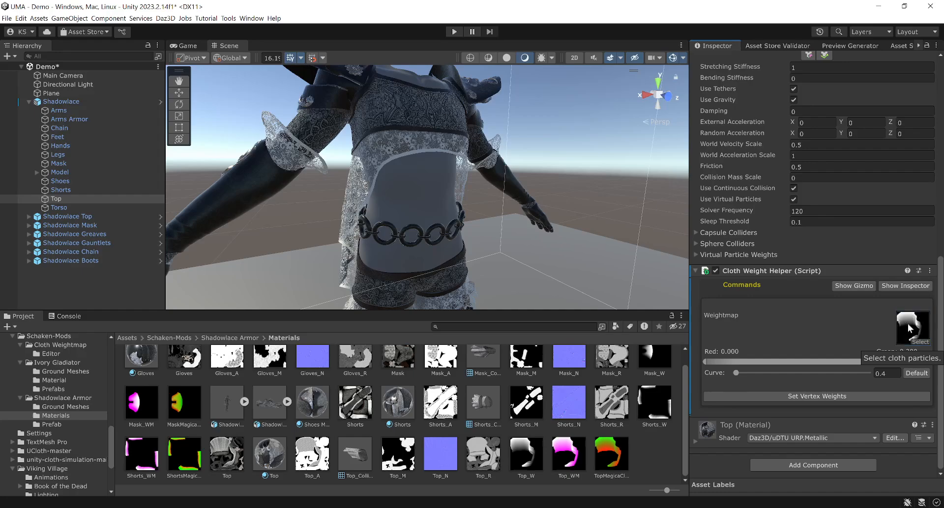
{"action": "left_click", "coordinate": [527, 457]}
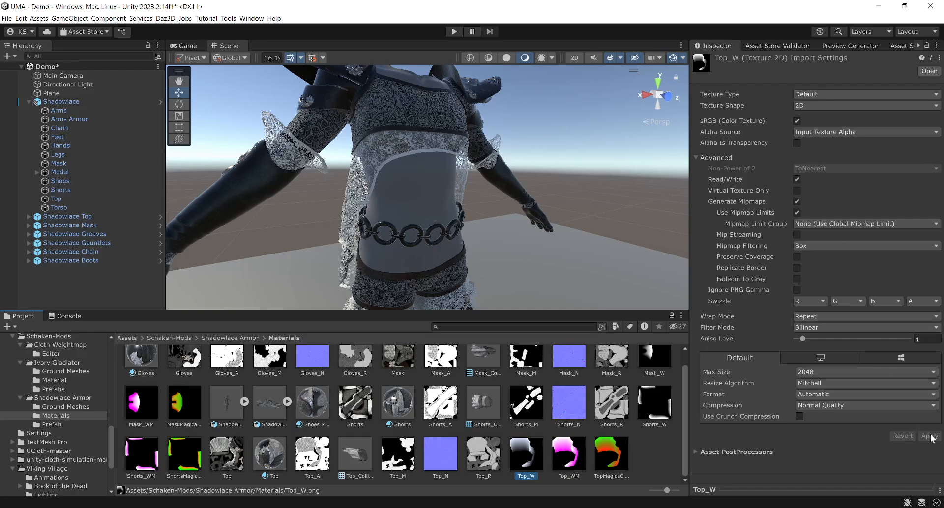
- Reselect Top in the Hierarchy and scroll the Inspector down to the Cloth Weight Helper
{"action": "left_click", "coordinate": [51, 199]}
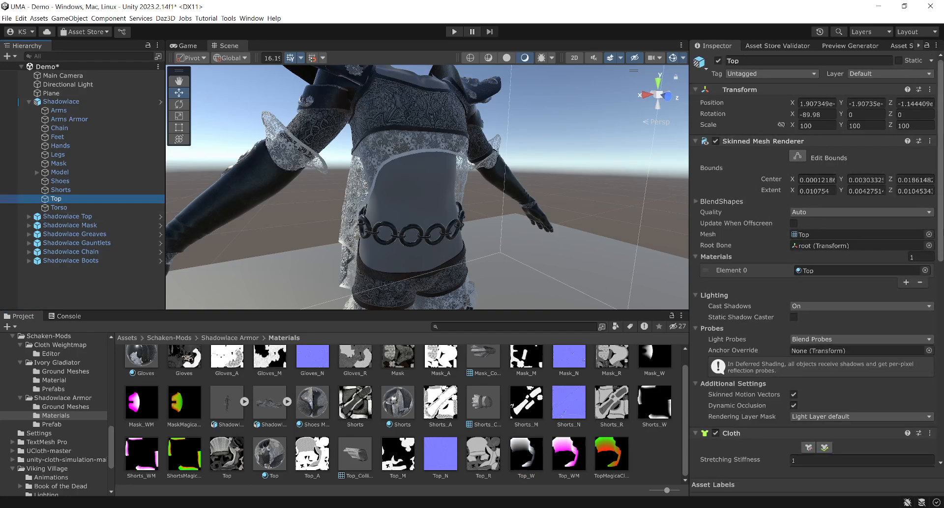
{"action": "left_click_drag", "start_coordinate": [940, 221], "coordinate": [940, 424]}
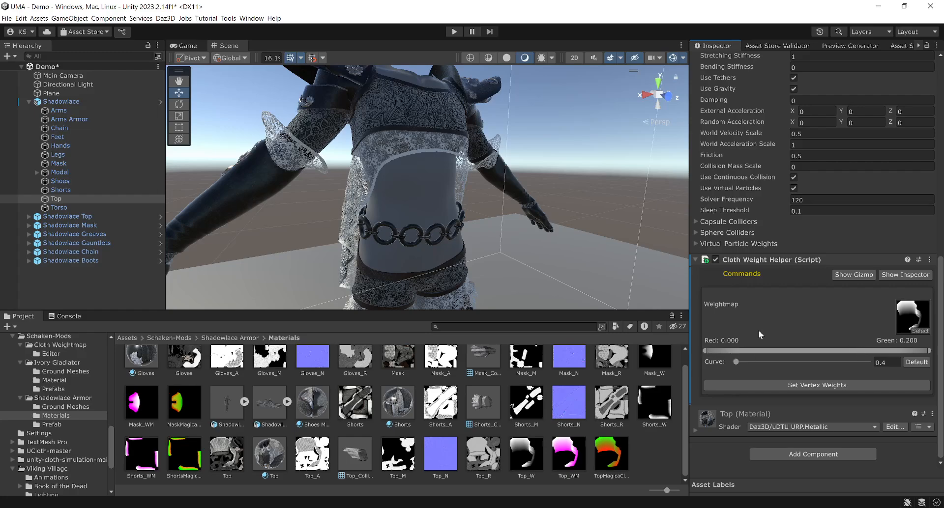
- Turn on Show Gizmo to display red shoulders grading to a green hem
{"action": "left_click", "coordinate": [846, 275]}
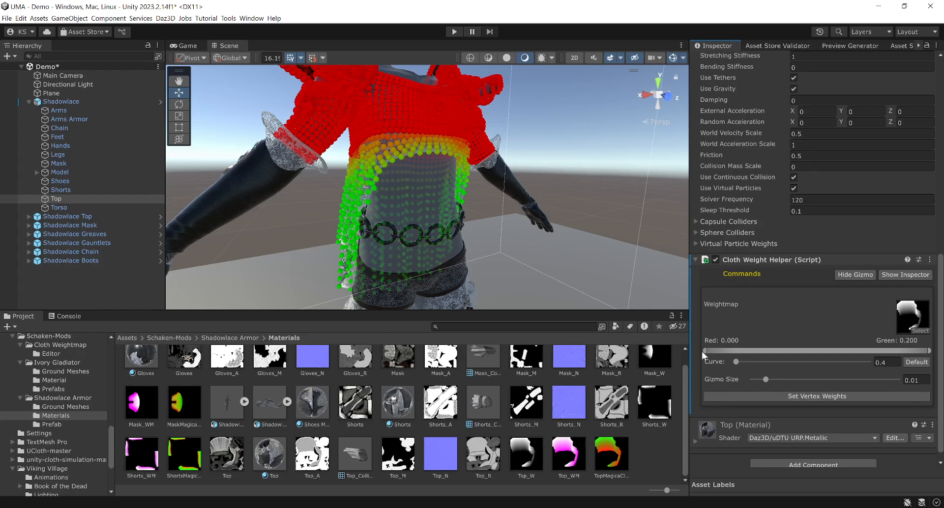
{"action": "left_click_drag", "start_coordinate": [704, 352], "coordinate": [751, 346]}
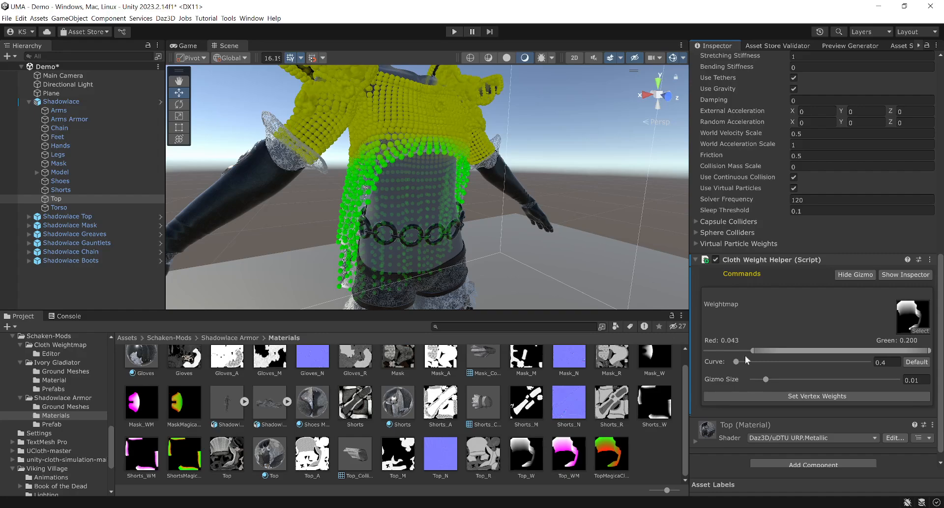
{"action": "left_click_drag", "start_coordinate": [752, 347], "coordinate": [751, 352]}
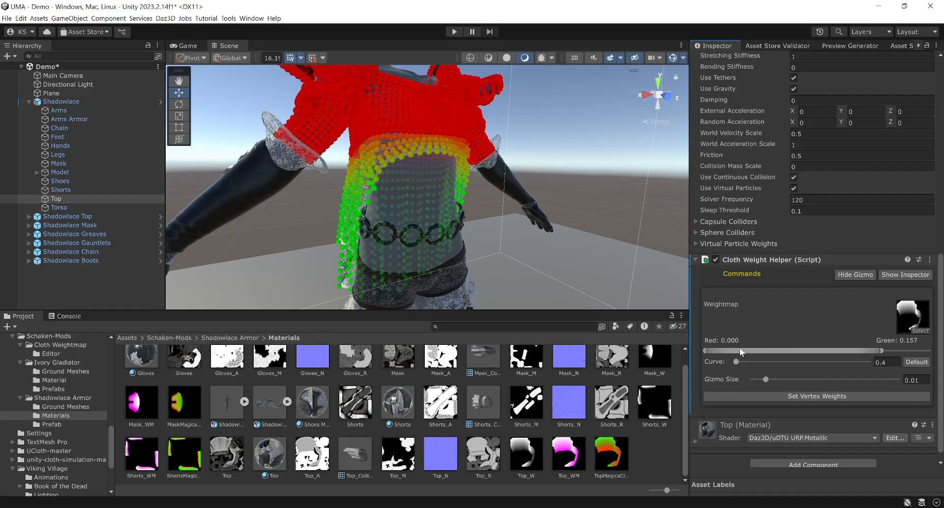
{"action": "left_click_drag", "start_coordinate": [881, 351], "coordinate": [940, 353]}
- Reset Curve to its default 1, enlarge the gizmo particles, and apply Set Vertex Weights
{"action": "left_click", "coordinate": [918, 366]}
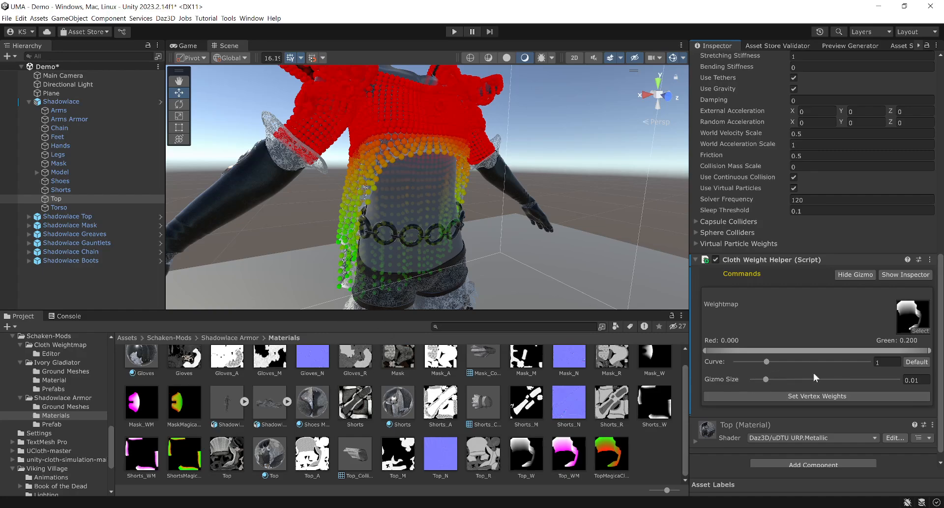
{"action": "mouse_move", "coordinate": [765, 380]}
{"action": "left_mouse_down"}
{"action": "mouse_move", "coordinate": [792, 379]}
{"action": "mouse_move", "coordinate": [765, 380]}
{"action": "left_mouse_up"}
{"action": "left_click", "coordinate": [782, 397]}
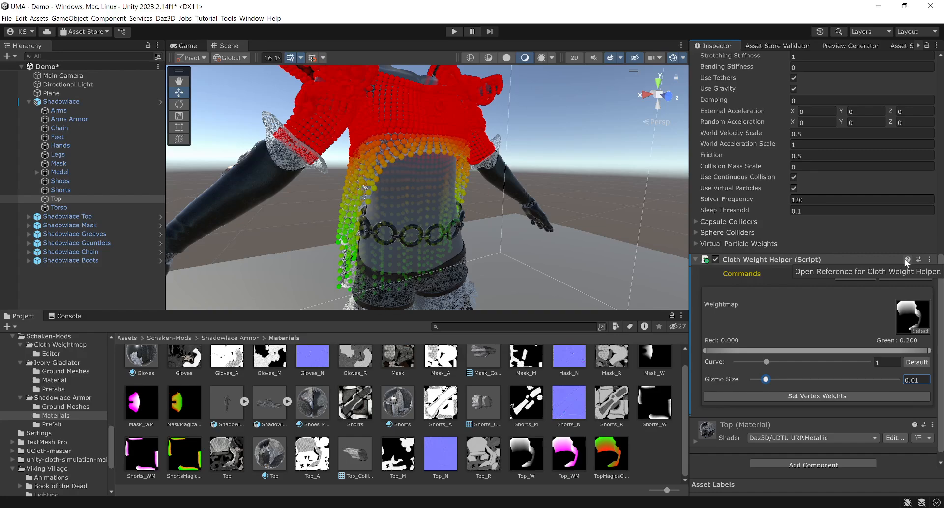
- Delete the Cloth Weight Helper script from Top, keeping its Cloth component
{"action": "left_click", "coordinate": [929, 259]}
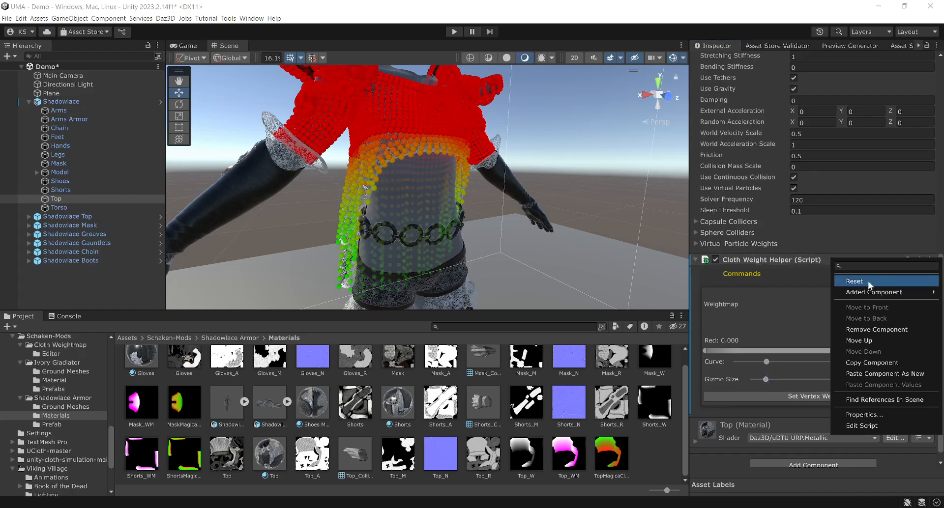
{"action": "left_click", "coordinate": [859, 330]}
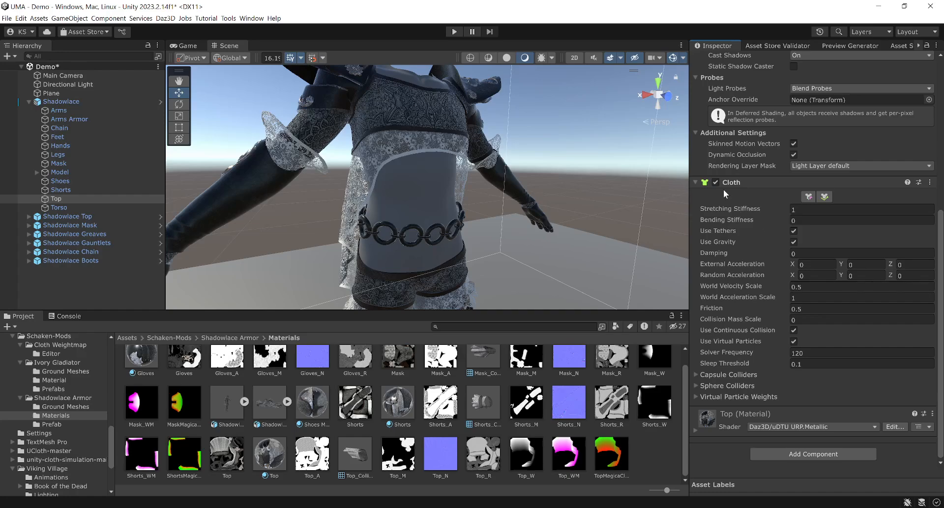
- Open Top's cloth constraint editor showing Max Distance from 0 to 0.1538462, red to green
{"action": "left_click", "coordinate": [808, 197]}
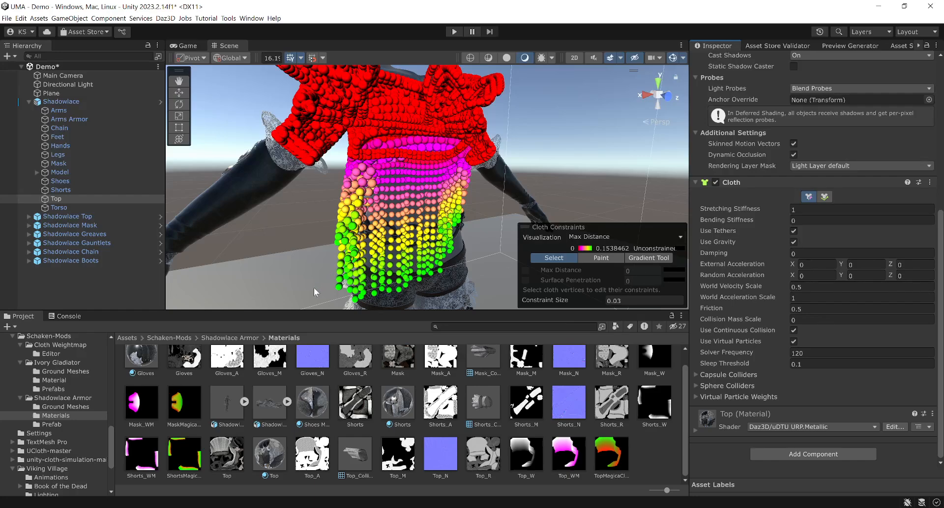
- Marquee-select the 109 left-side skirt vertices to check their max distance values
{"action": "left_click_drag", "start_coordinate": [313, 288], "coordinate": [387, 231]}
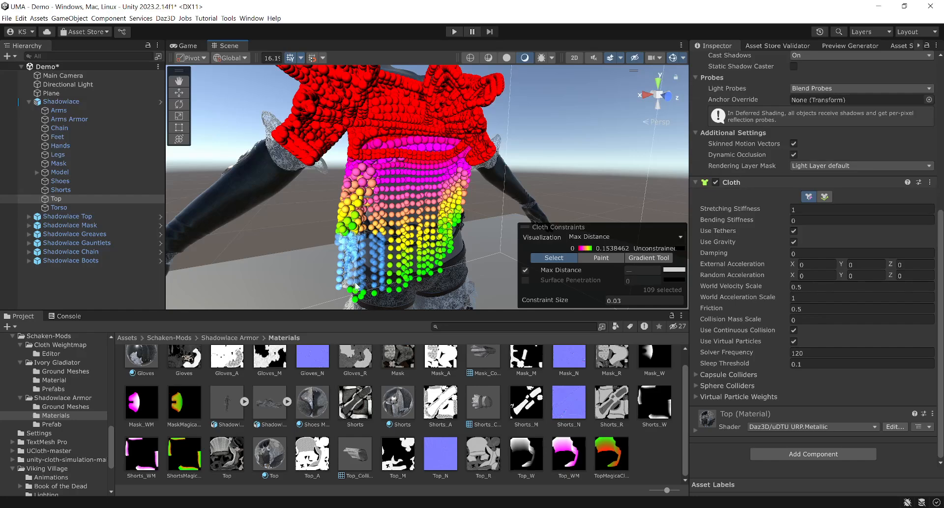
- Select the Shadowlace Armor Ground asset, then Shadowlace.fbx, showing its import settings with Read/Write enabled
{"action": "left_click", "coordinate": [267, 402]}
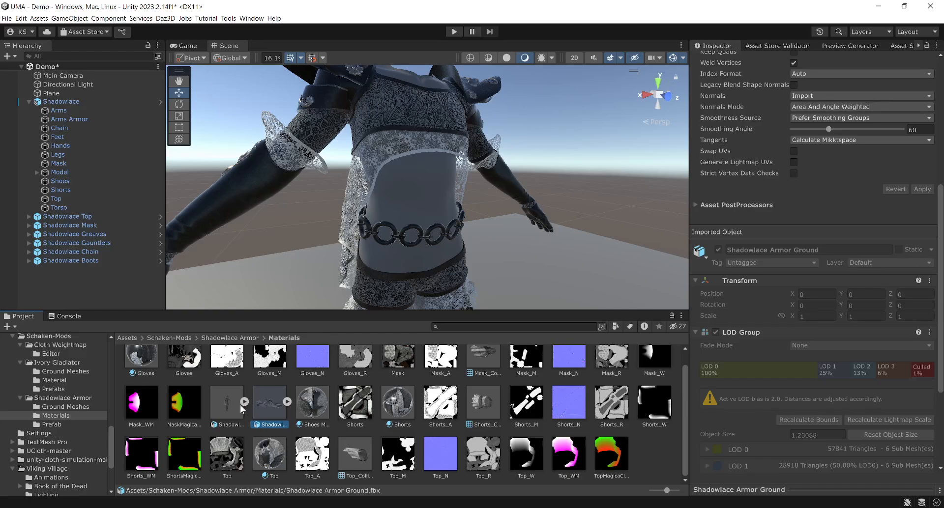
{"action": "left_click", "coordinate": [223, 408]}
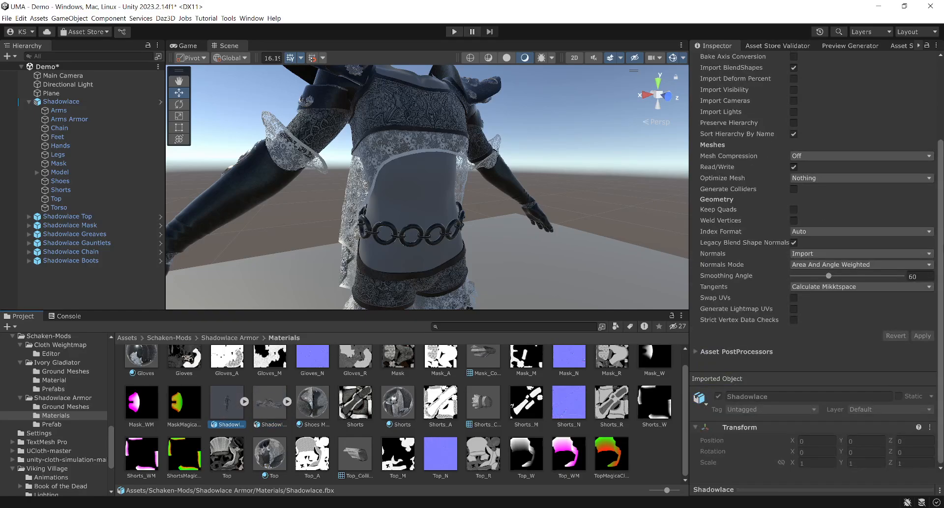
{"action": "left_click_drag", "start_coordinate": [940, 241], "coordinate": [939, 159]}
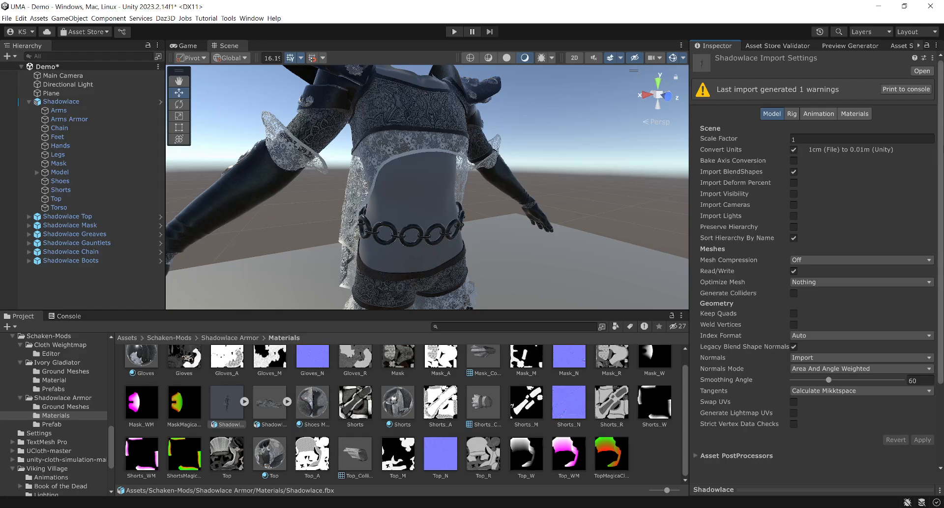